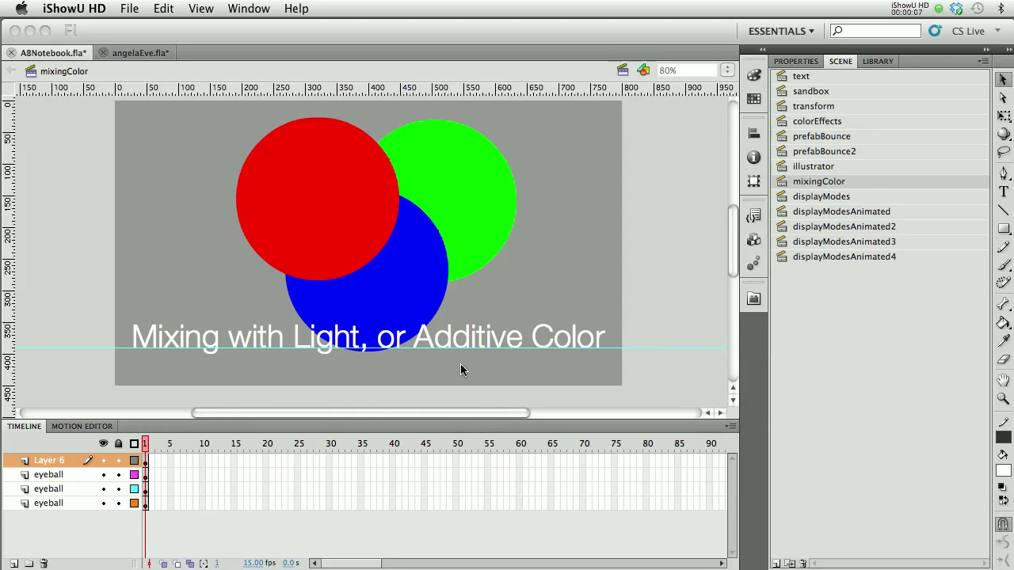
Hide the Layer 6 caption layer and show the red circle's instance properties
click(103, 463)
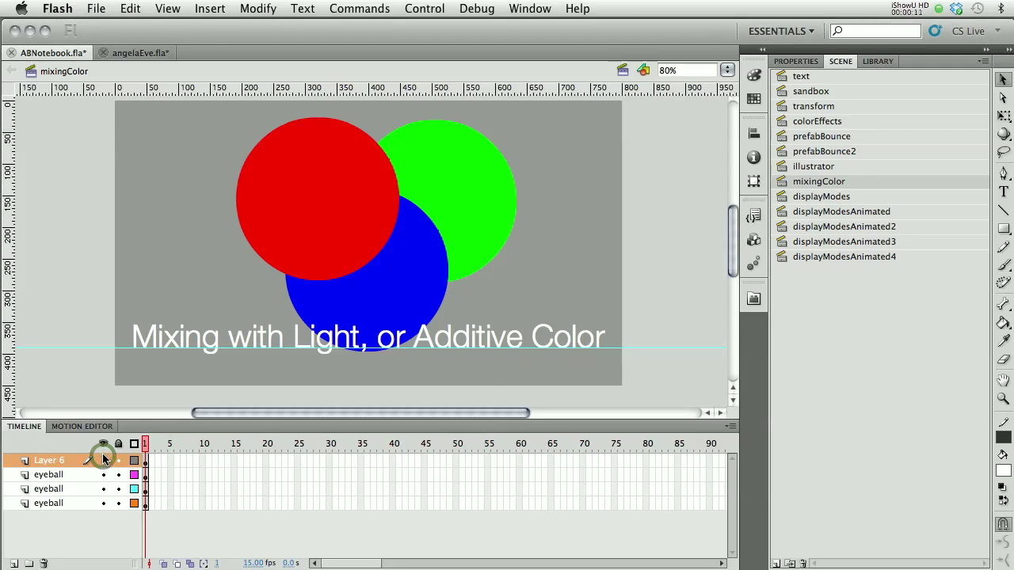
click(103, 463)
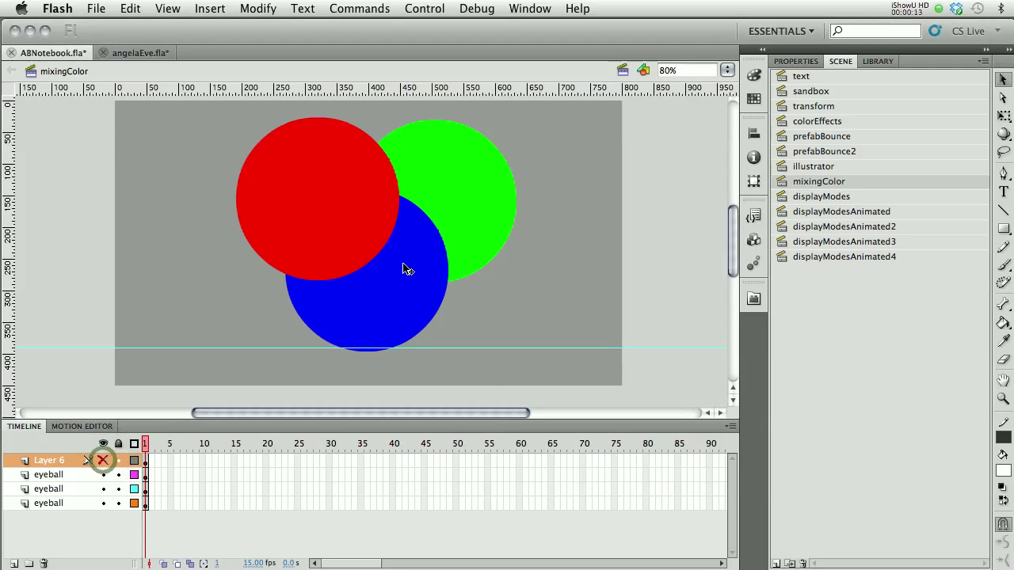
click(369, 216)
click(449, 211)
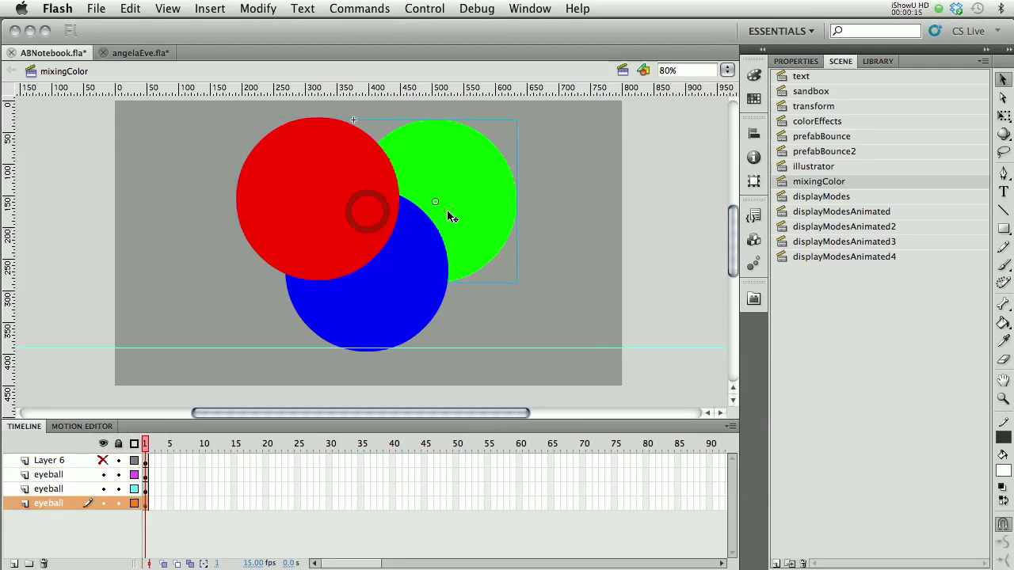
click(402, 293)
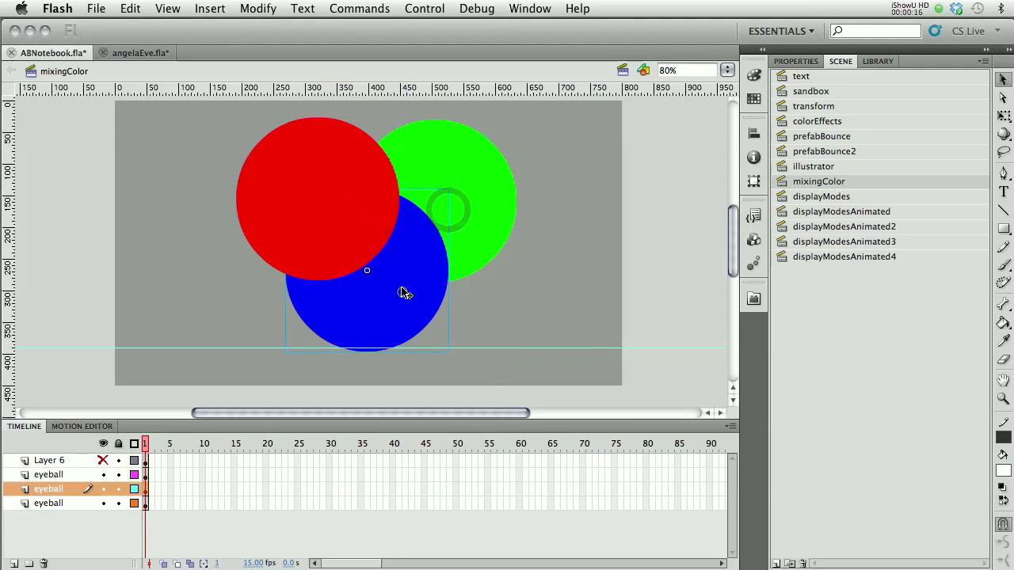
click(335, 196)
click(797, 61)
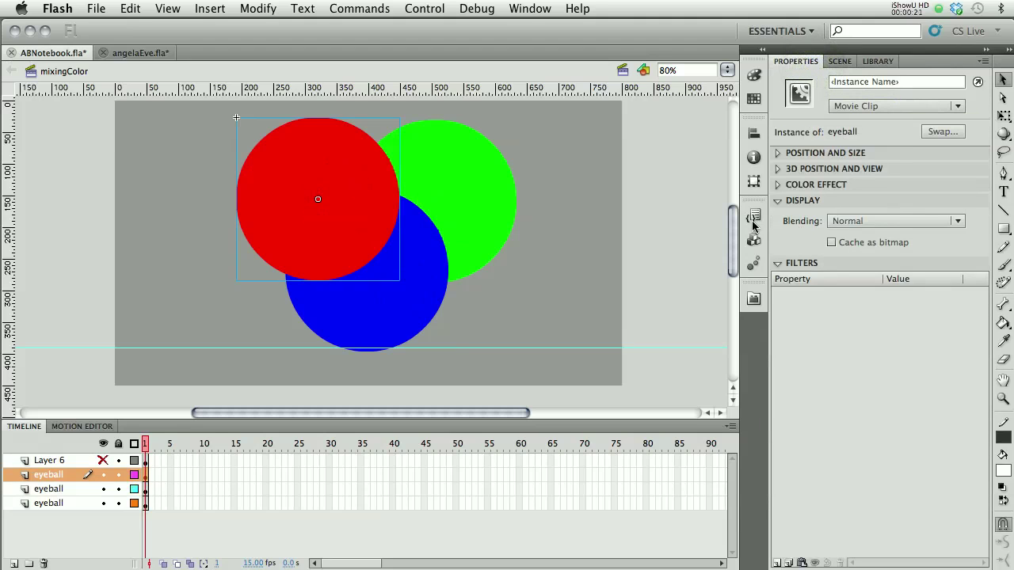
Expand the red circle's Color Effect and set its style to None
click(413, 290)
click(367, 201)
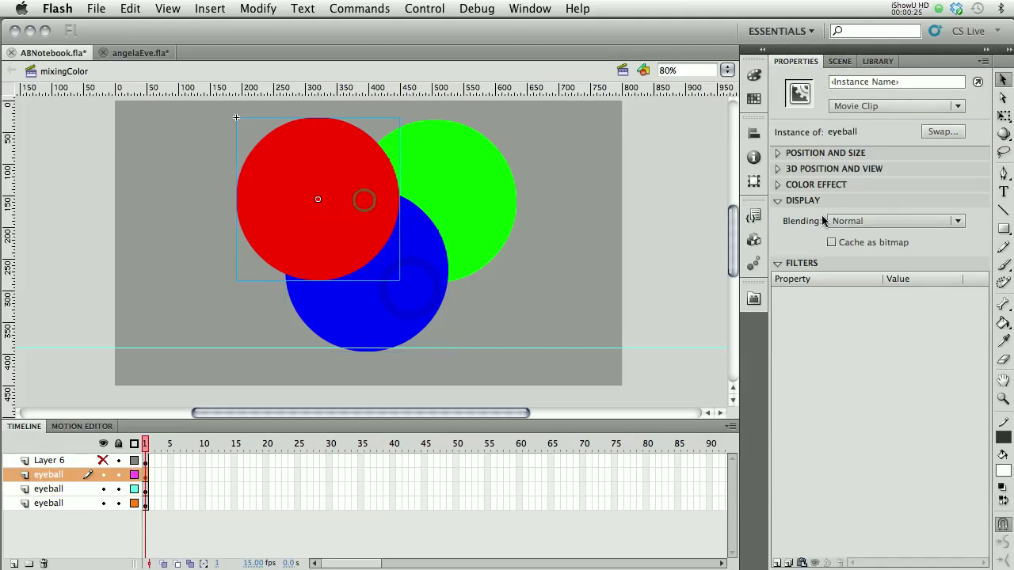
click(780, 187)
click(780, 187)
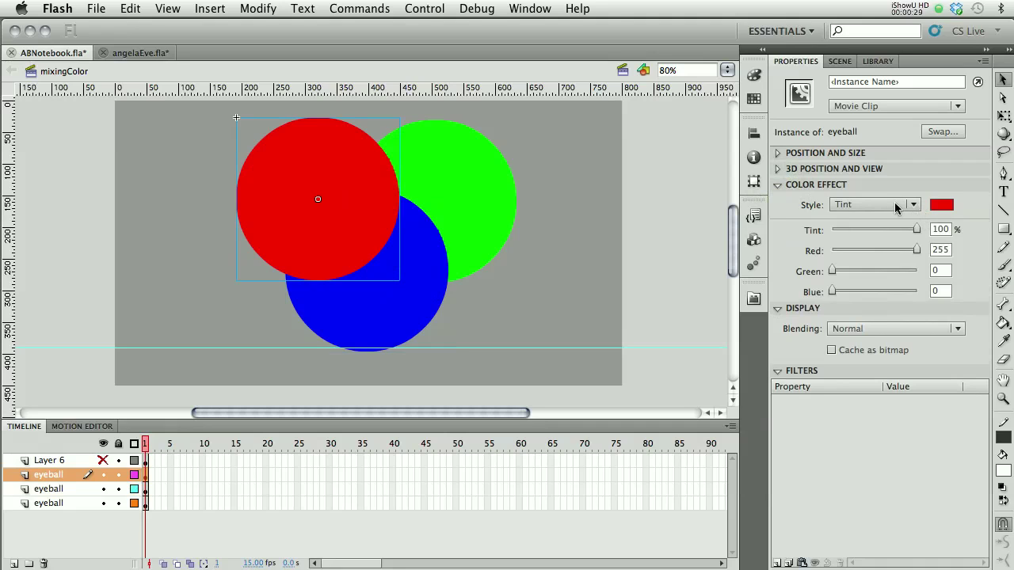
click(912, 206)
click(913, 205)
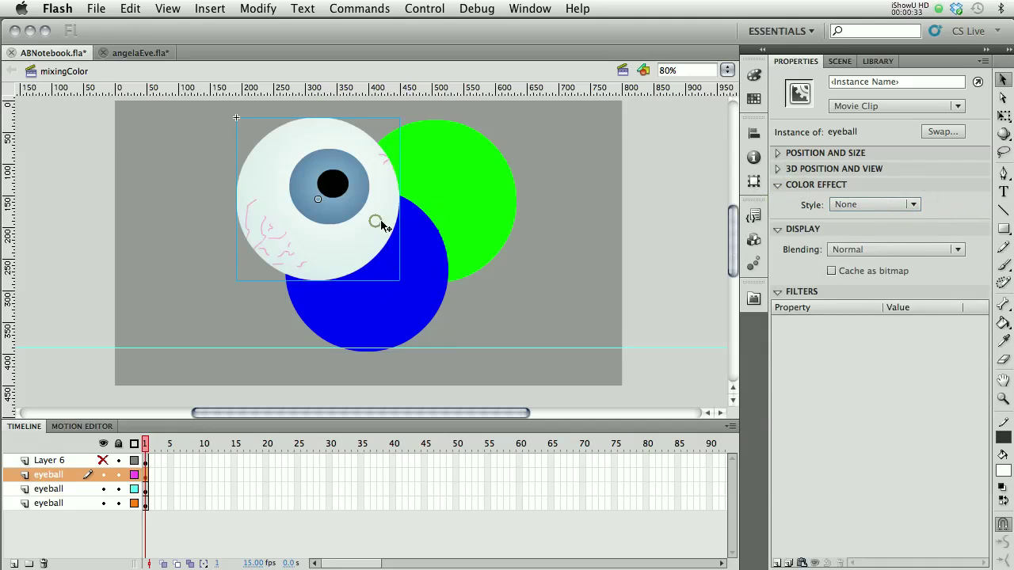
Reapply a 100% #FF0000 Tint to the red circle, then deselect the stage
click(909, 205)
click(903, 234)
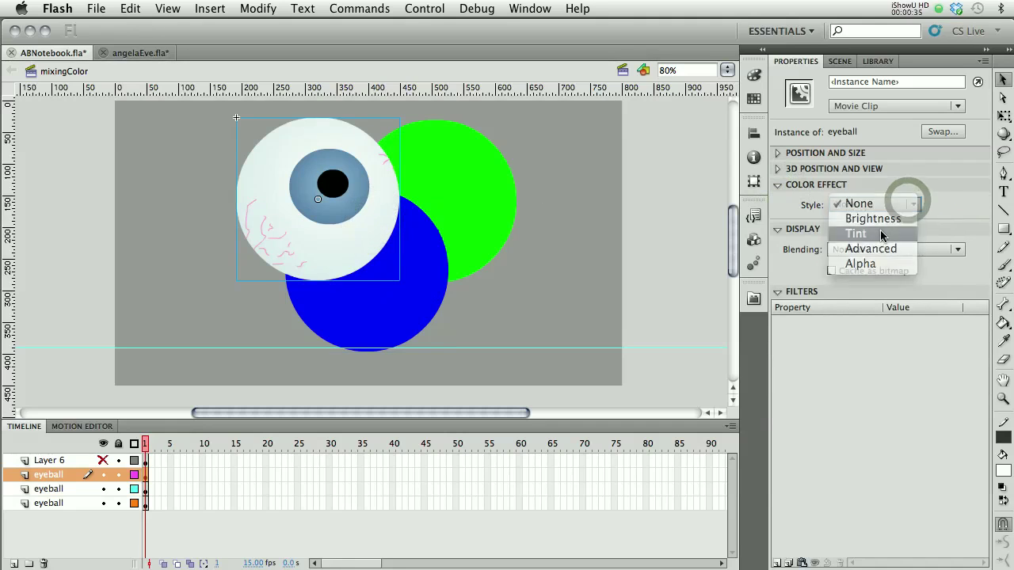
click(939, 206)
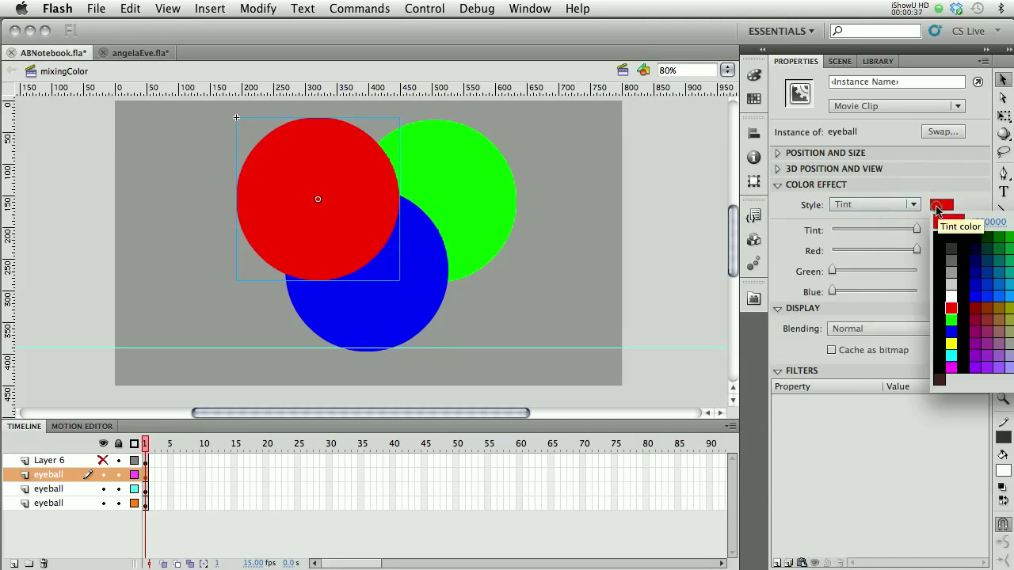
click(950, 306)
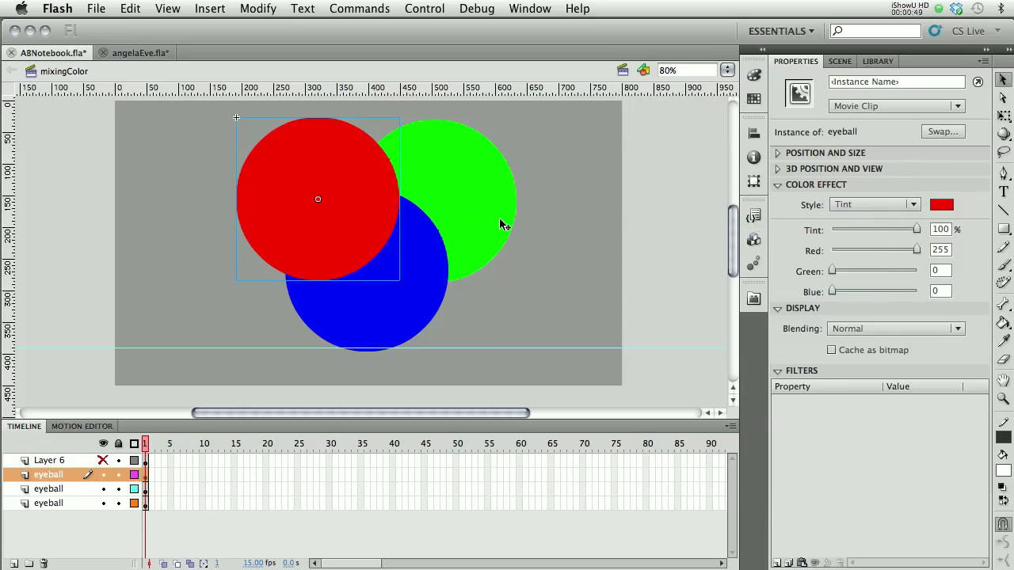
click(492, 315)
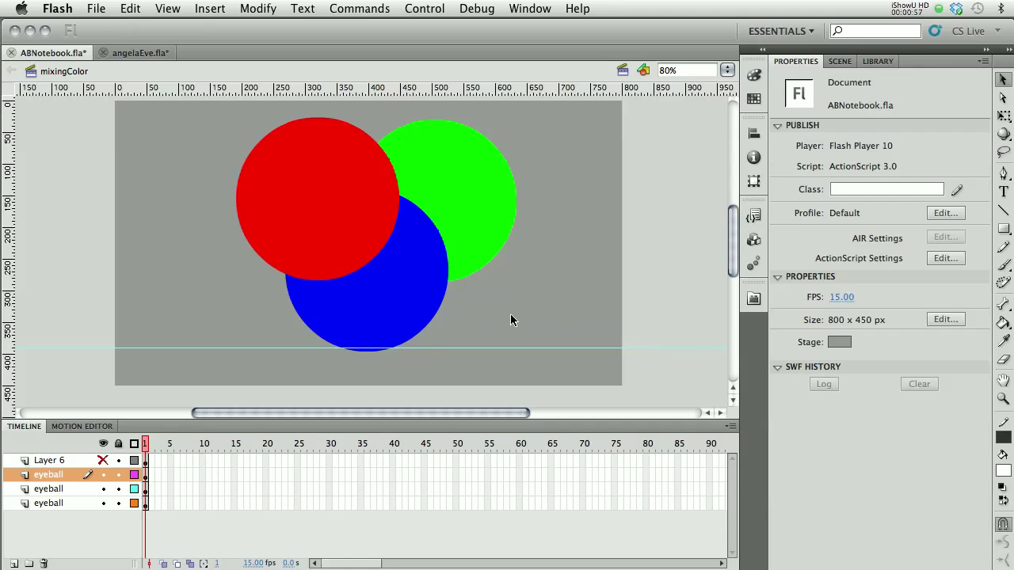
Change the Stage colour to black (#000000), then reselect the red circle
click(510, 314)
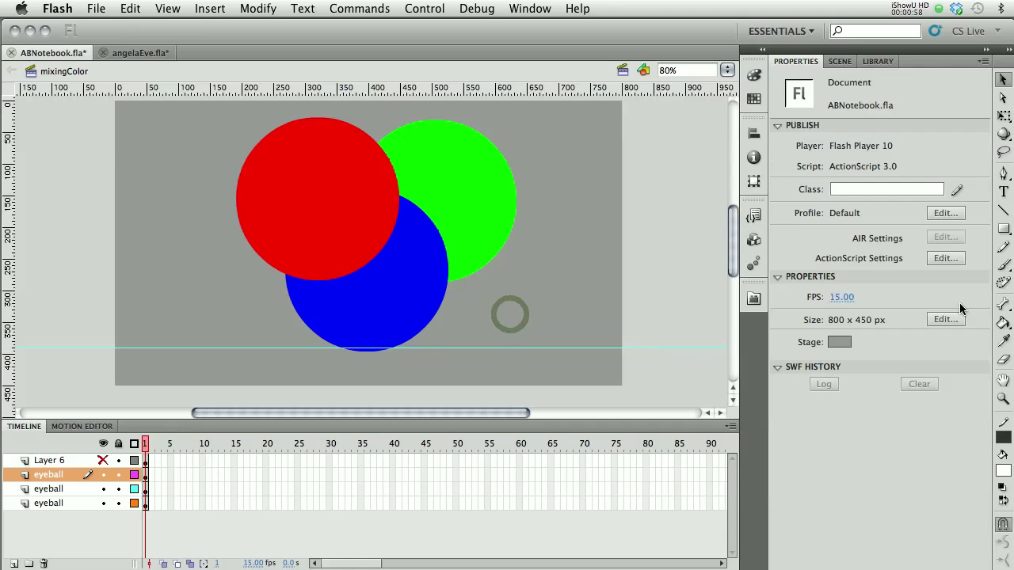
click(843, 343)
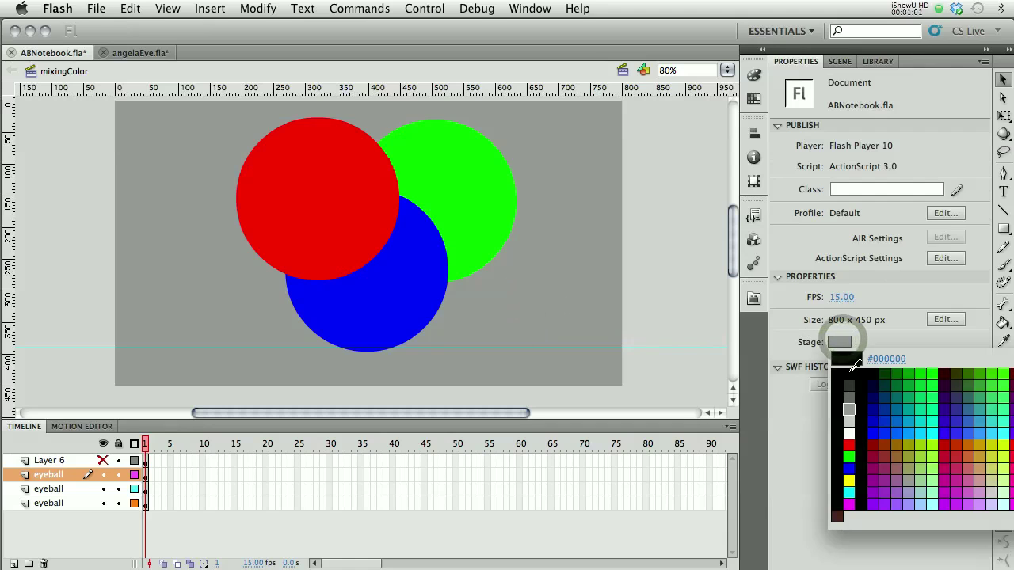
click(851, 379)
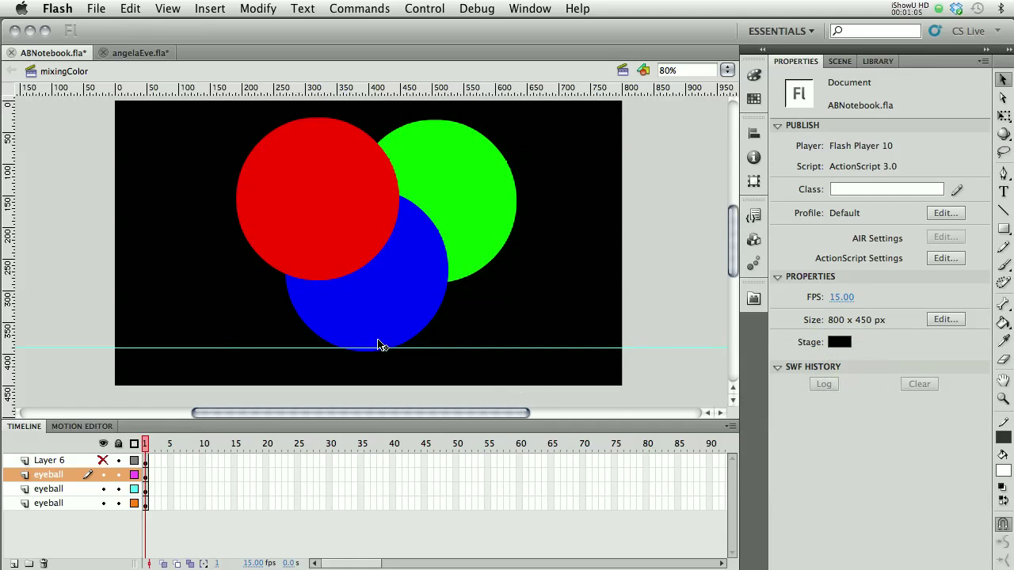
click(383, 217)
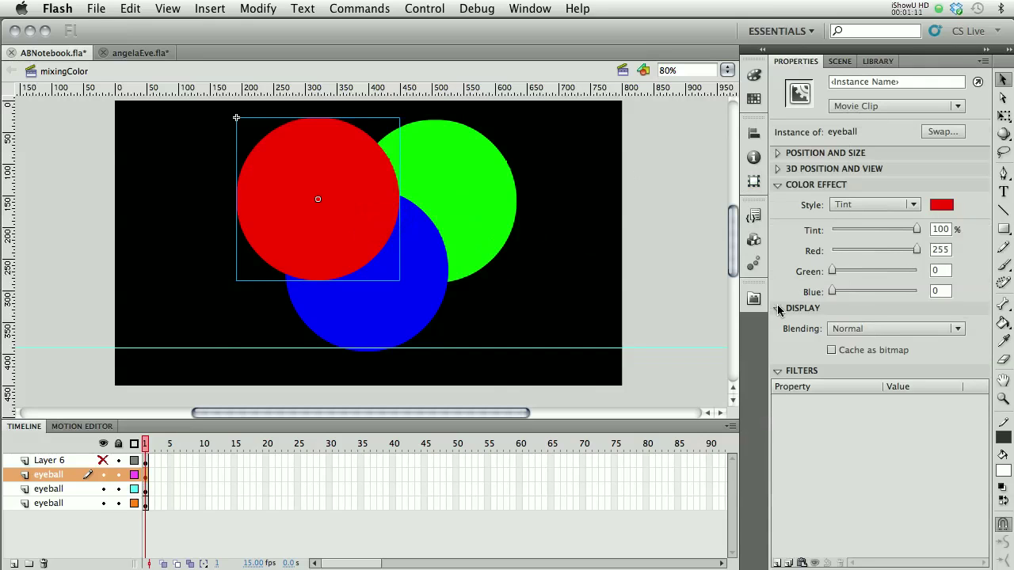
Collapse Color Effect and switch the red instance to Graphic, then back to Movie Clip
click(779, 184)
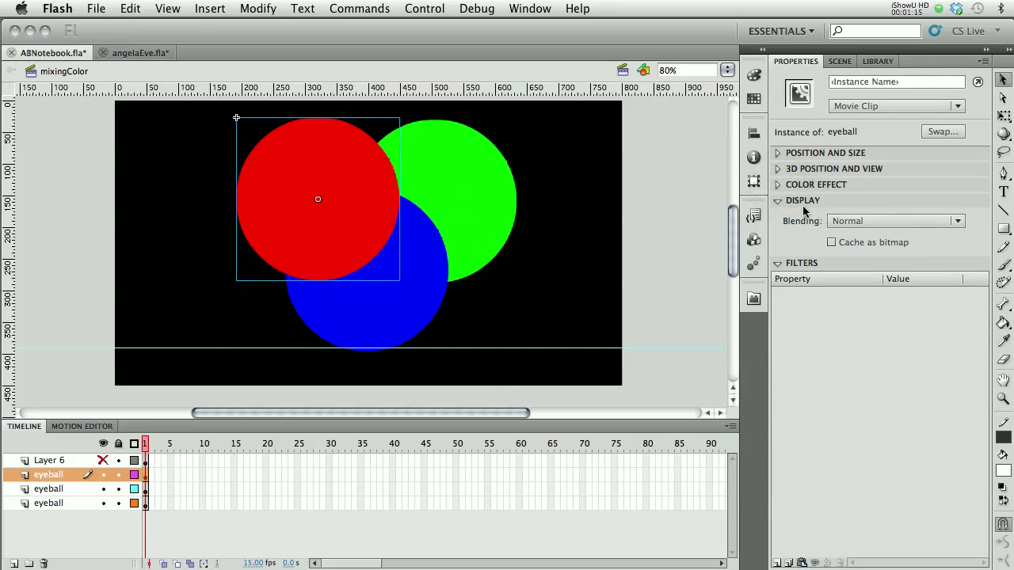
click(869, 109)
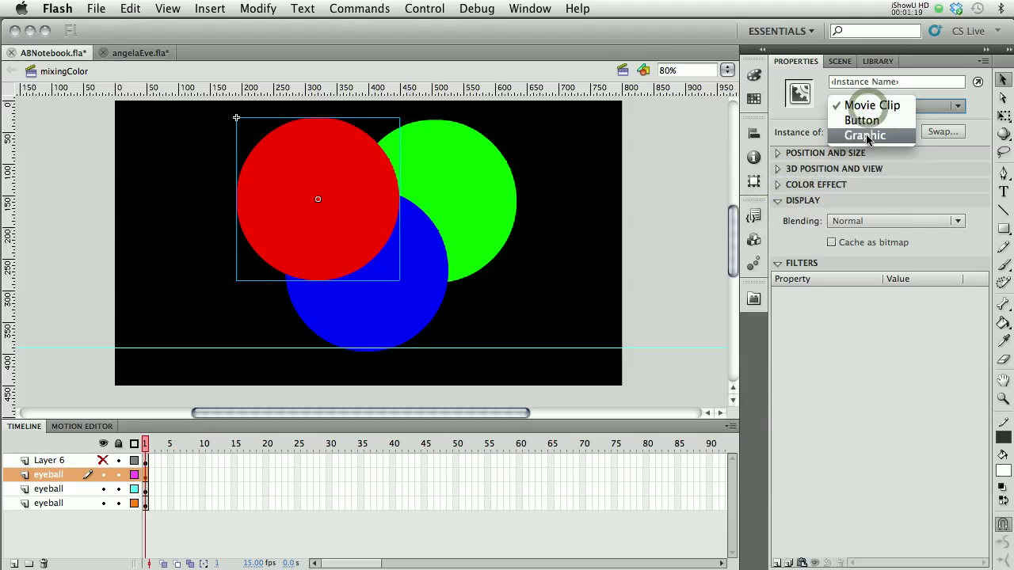
click(865, 135)
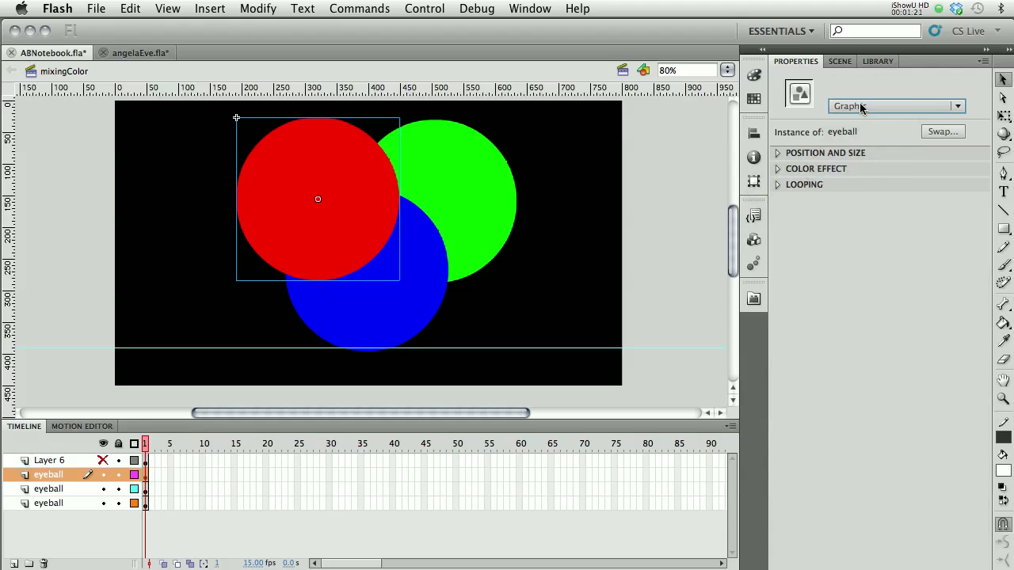
click(860, 106)
click(860, 106)
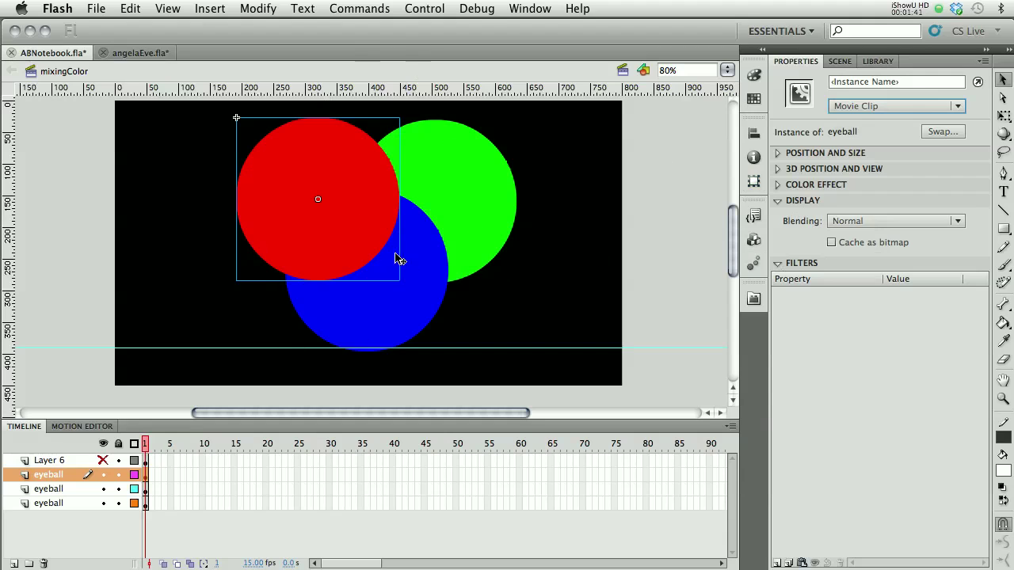
Set the red circle's Blending mode to Add
click(938, 221)
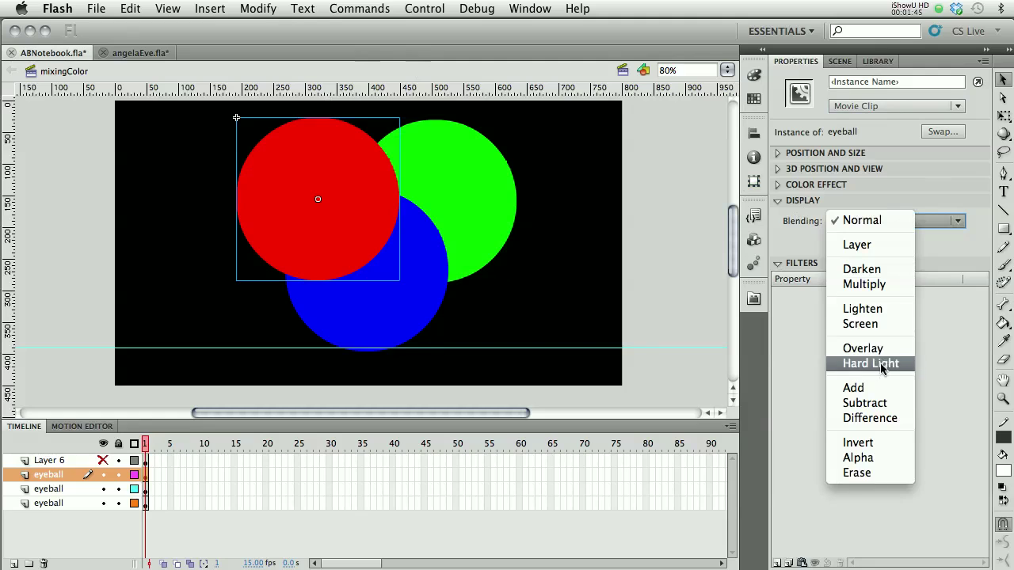
click(874, 389)
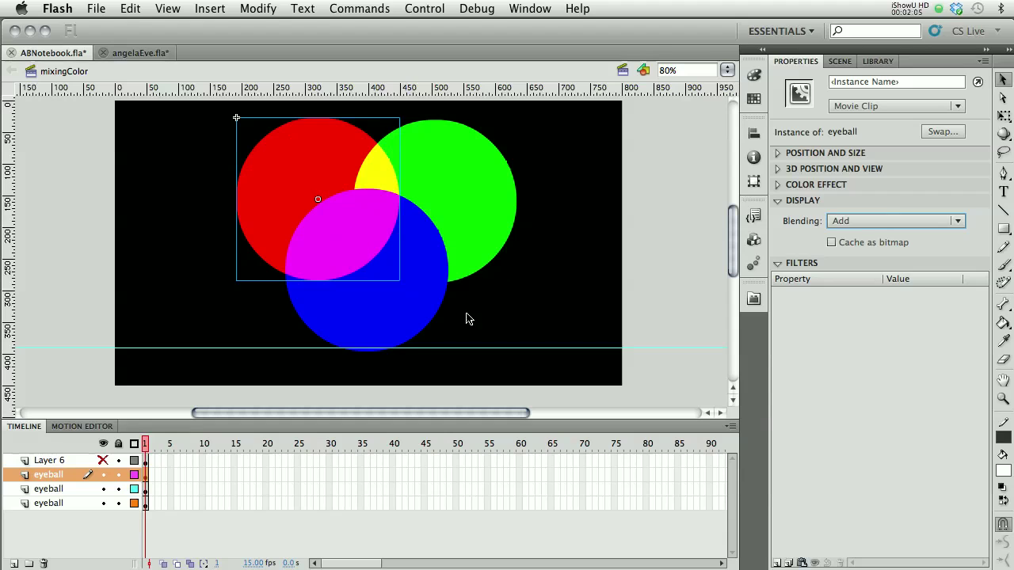
Set Blending to Add on both the green and blue circles
click(474, 202)
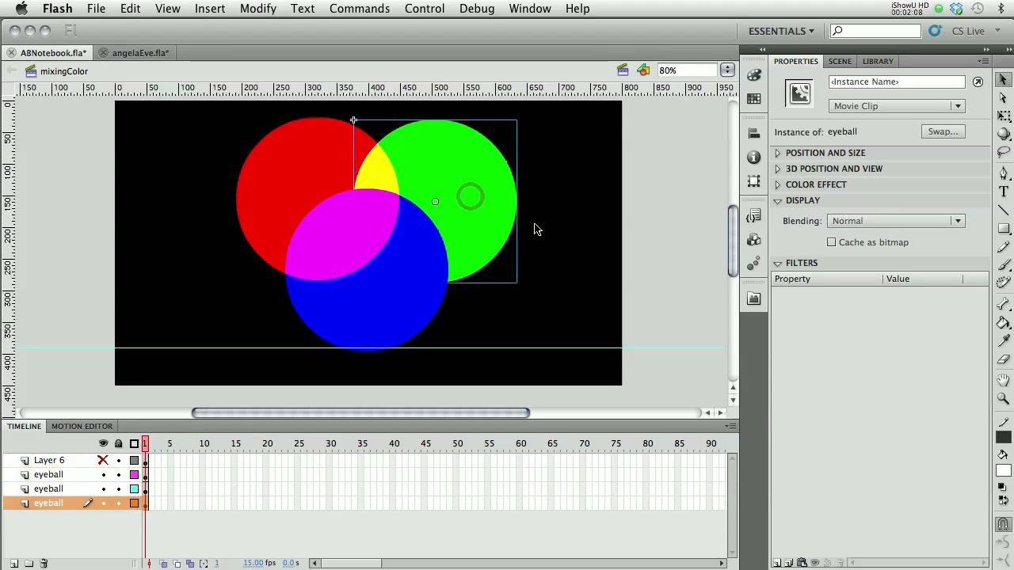
click(847, 221)
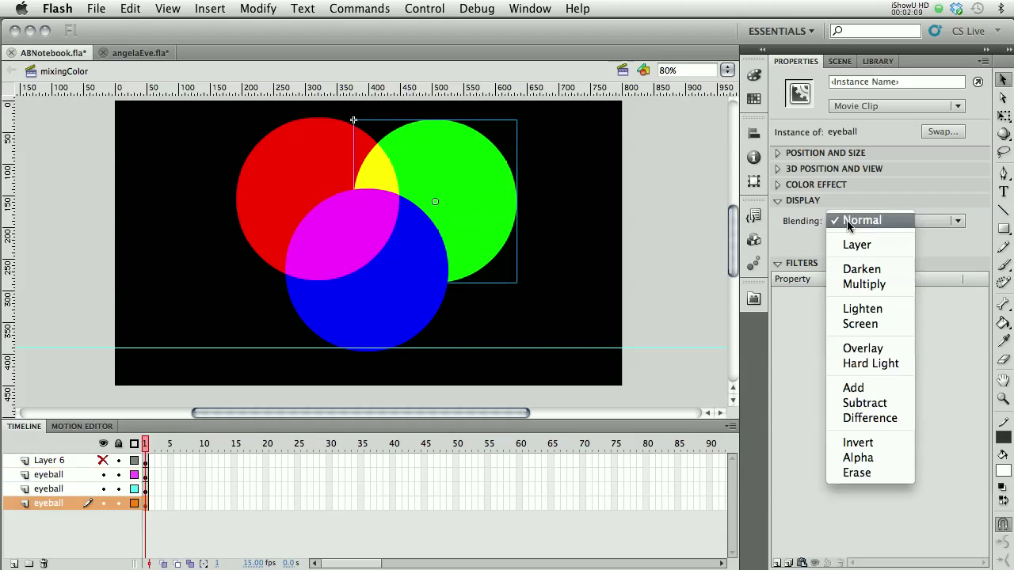
click(853, 388)
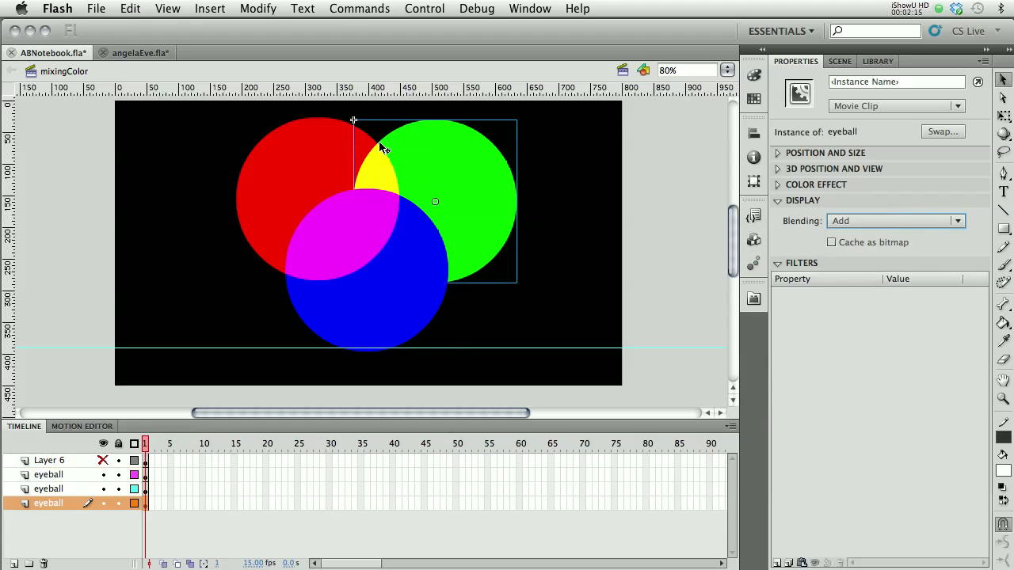
click(432, 255)
click(847, 222)
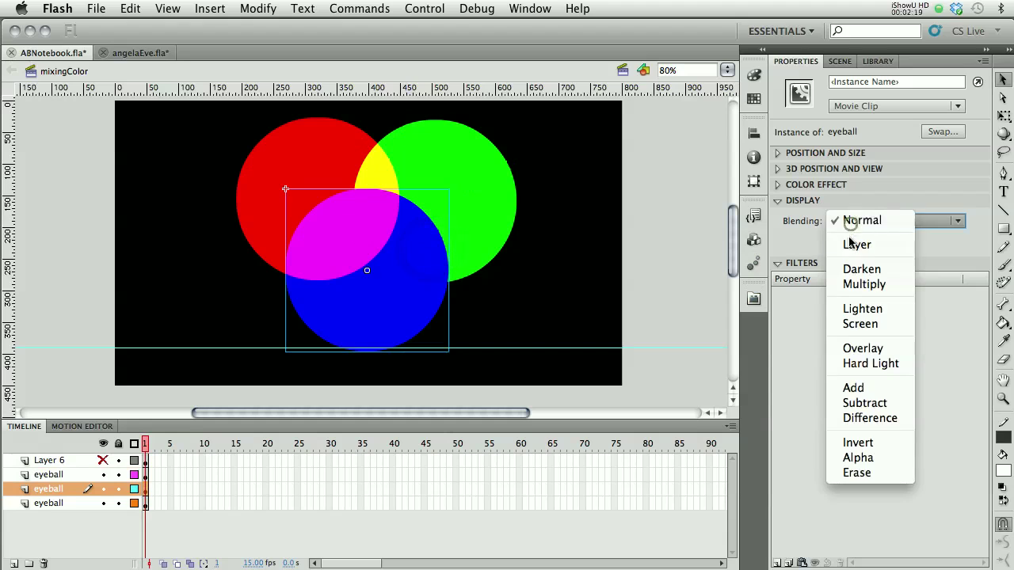
click(855, 388)
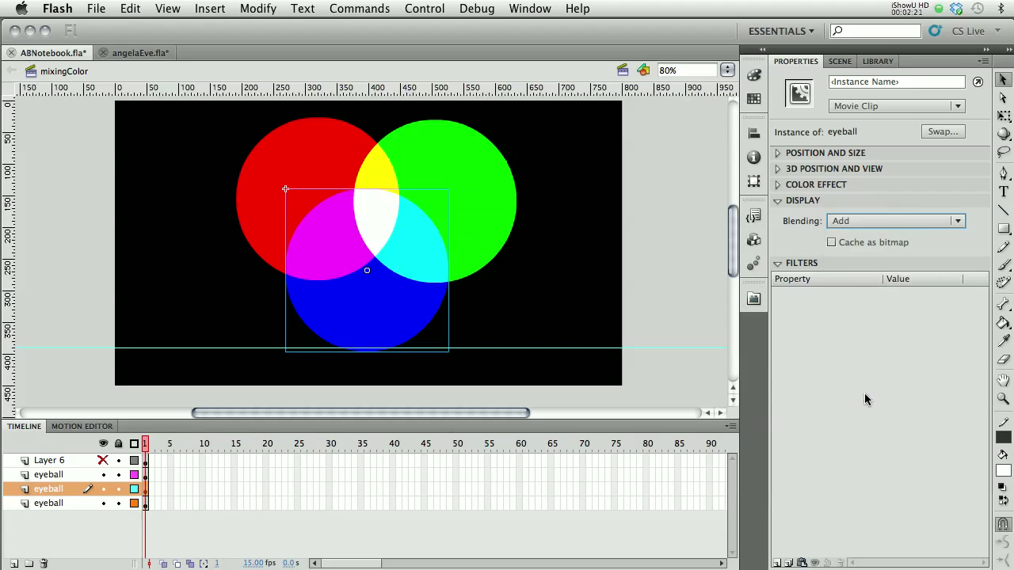
Reselect the red circle and hide the stage guides with Cmd+;
click(389, 231)
click(388, 230)
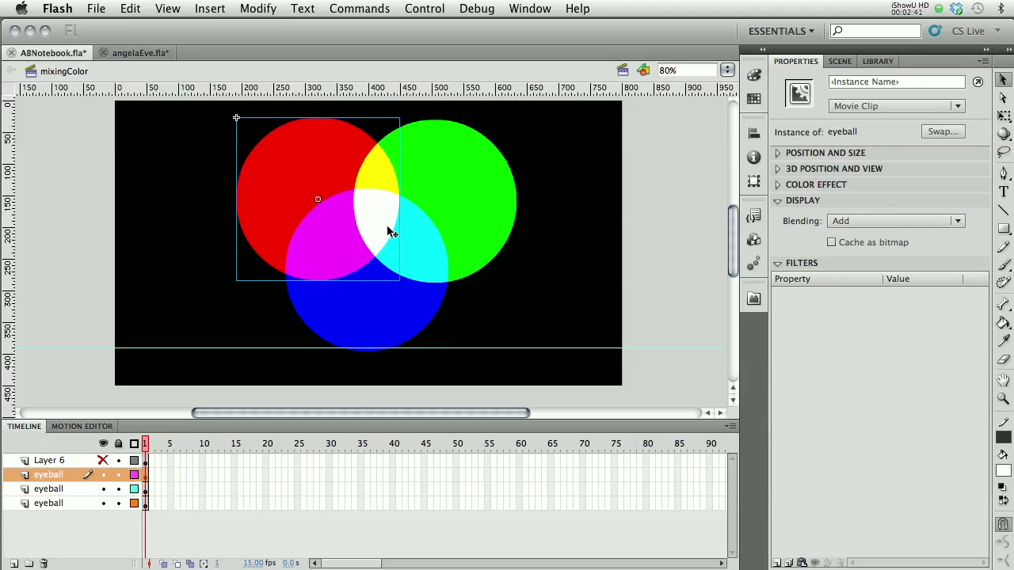
click(389, 230)
key(super+semicolon)
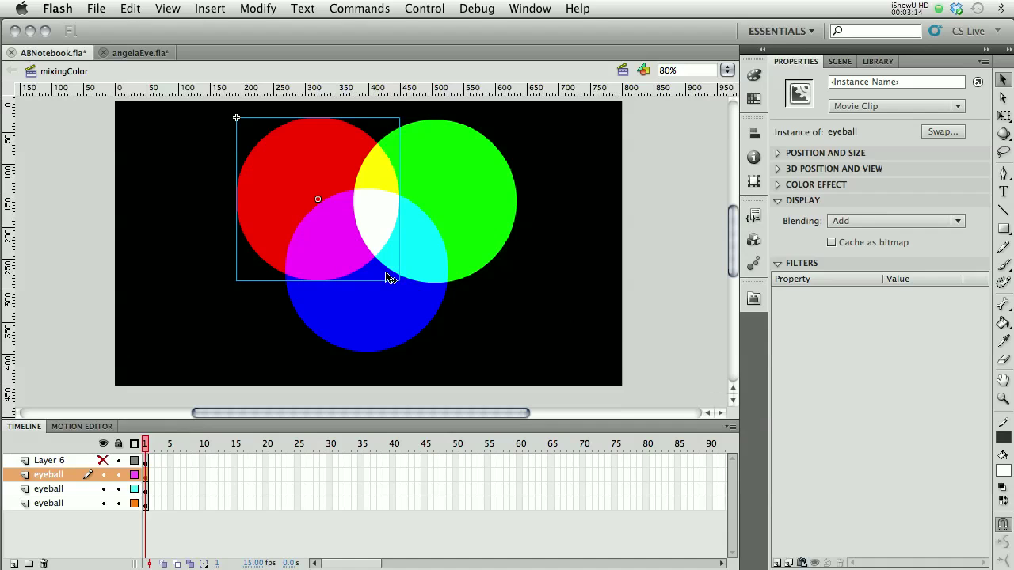
Change the Stage colour to white (#FFFFFF), then select a circle clip
click(556, 242)
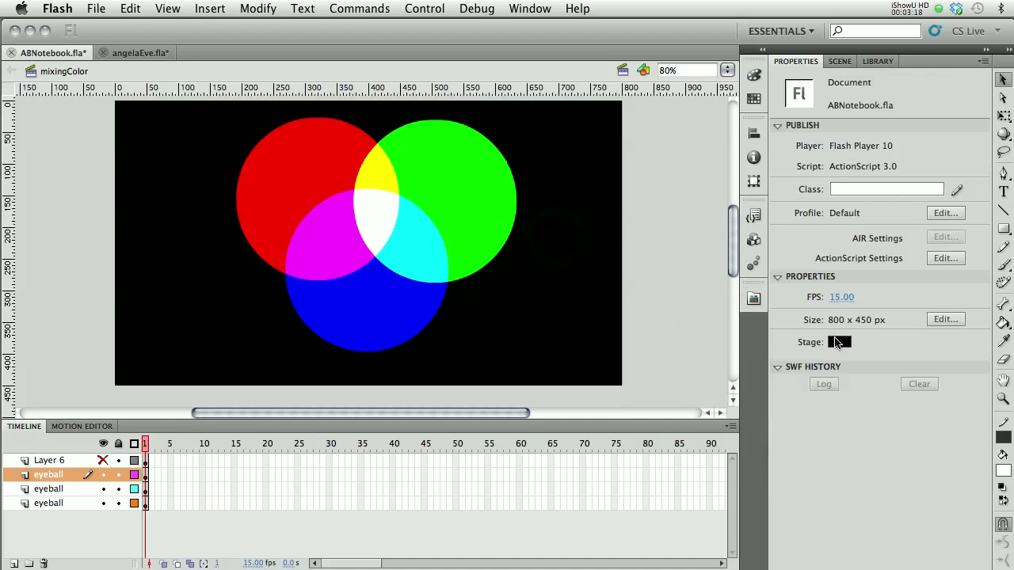
click(838, 342)
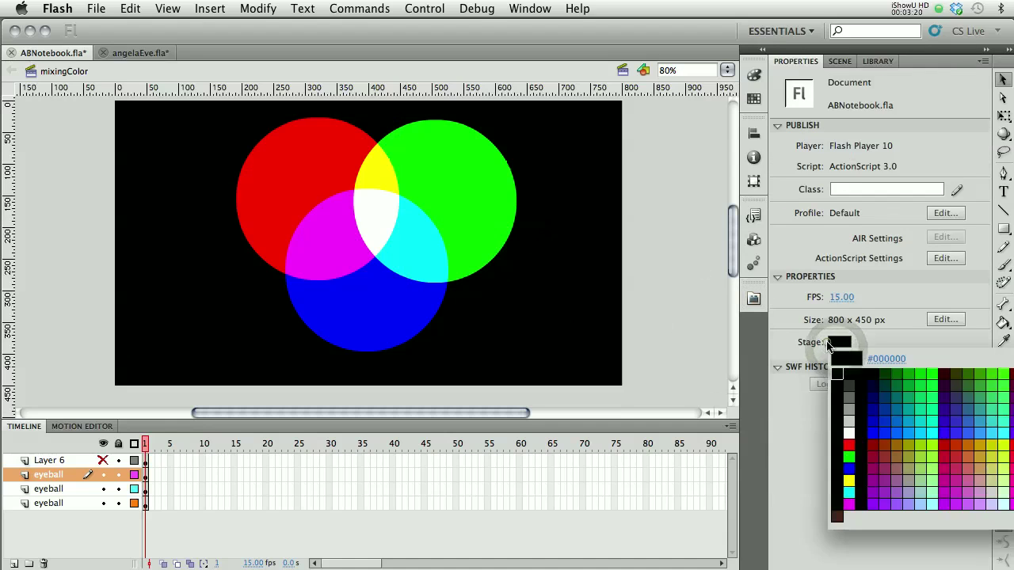
click(848, 431)
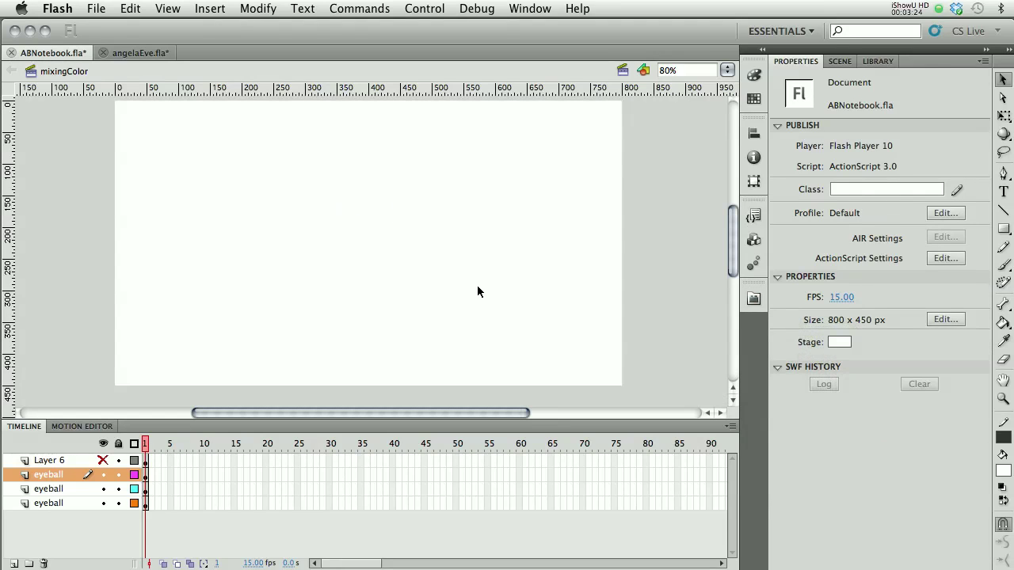
click(319, 231)
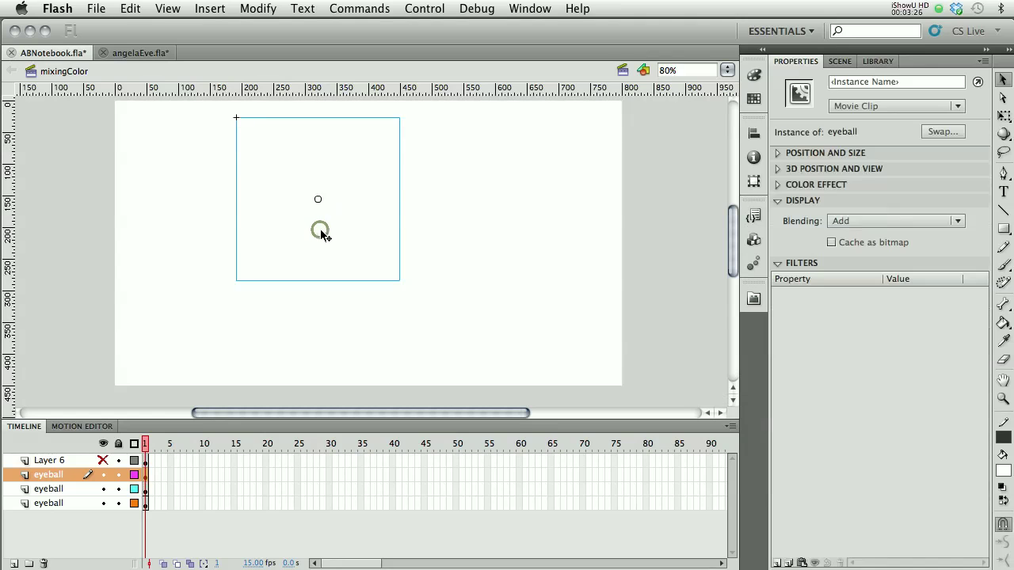
Marquee-select all three circles and reset their Blending to Normal
click(146, 504)
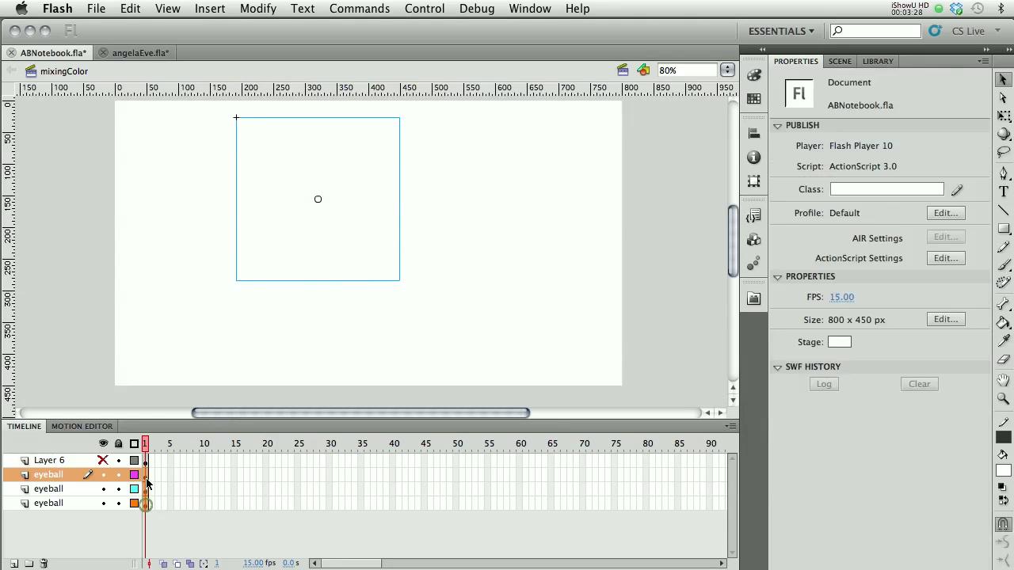
click(426, 334)
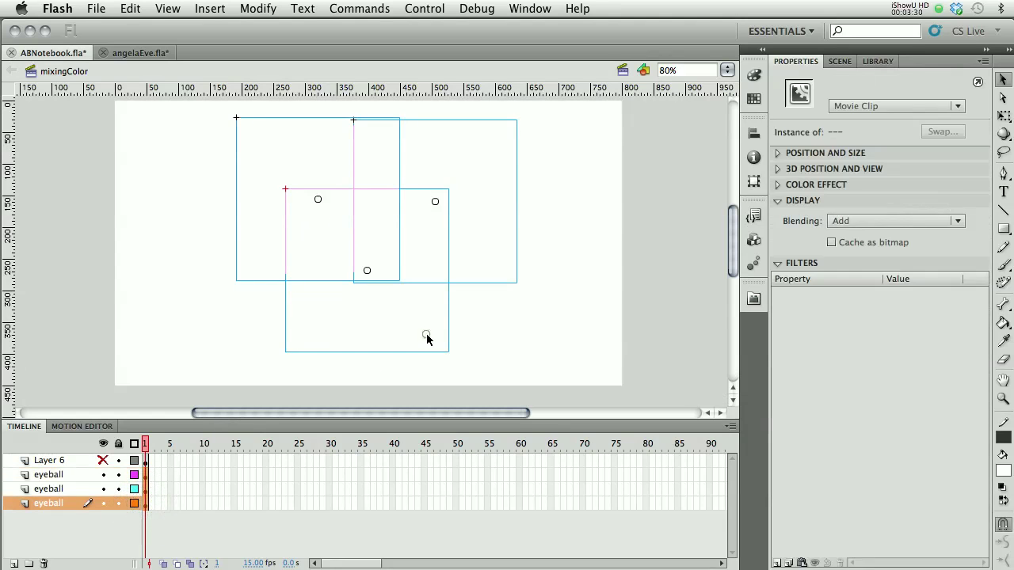
drag(225, 108, 512, 367)
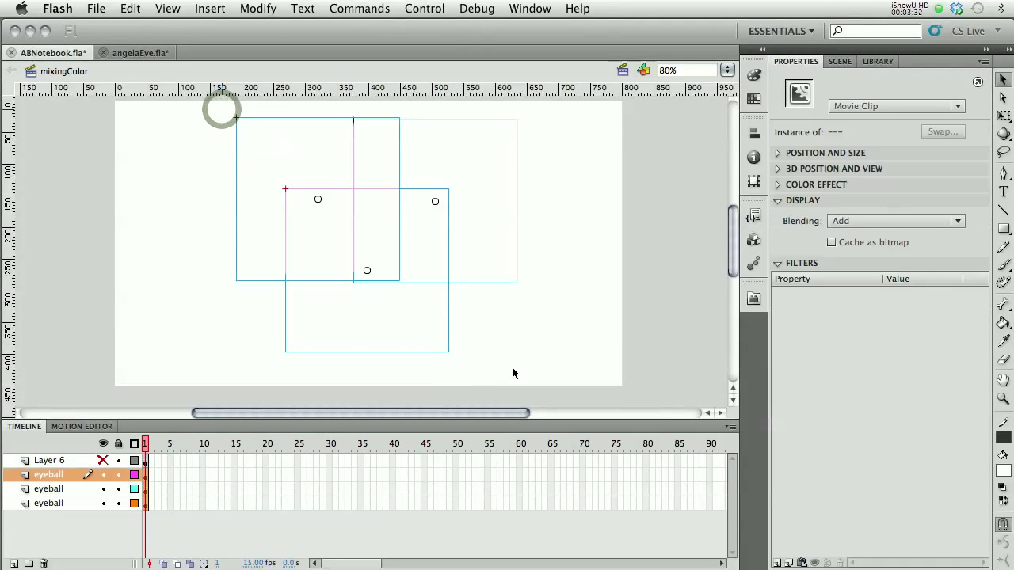
click(902, 221)
click(883, 219)
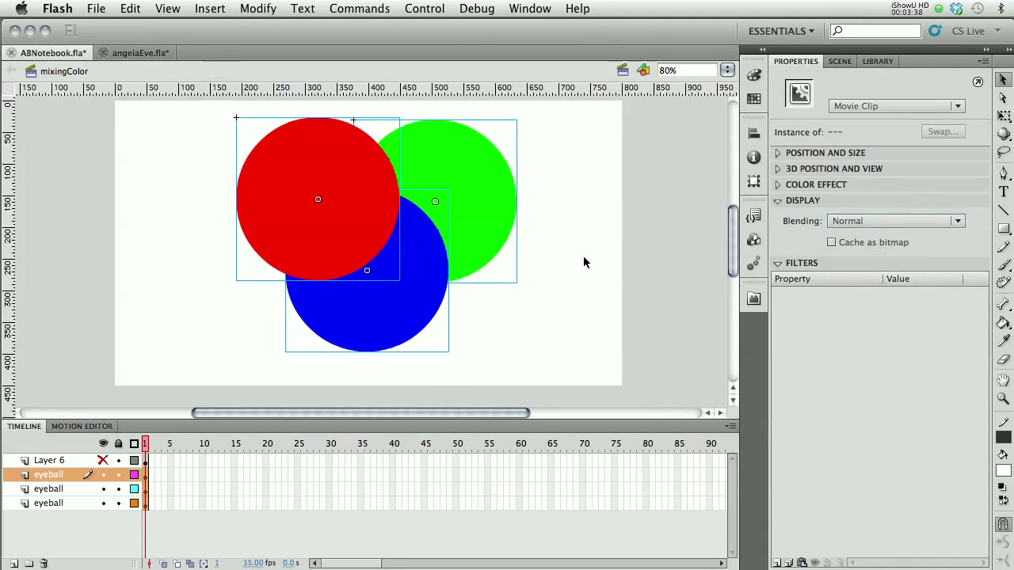
Set the red circle alone to Subtract blending
click(583, 263)
click(366, 210)
click(883, 222)
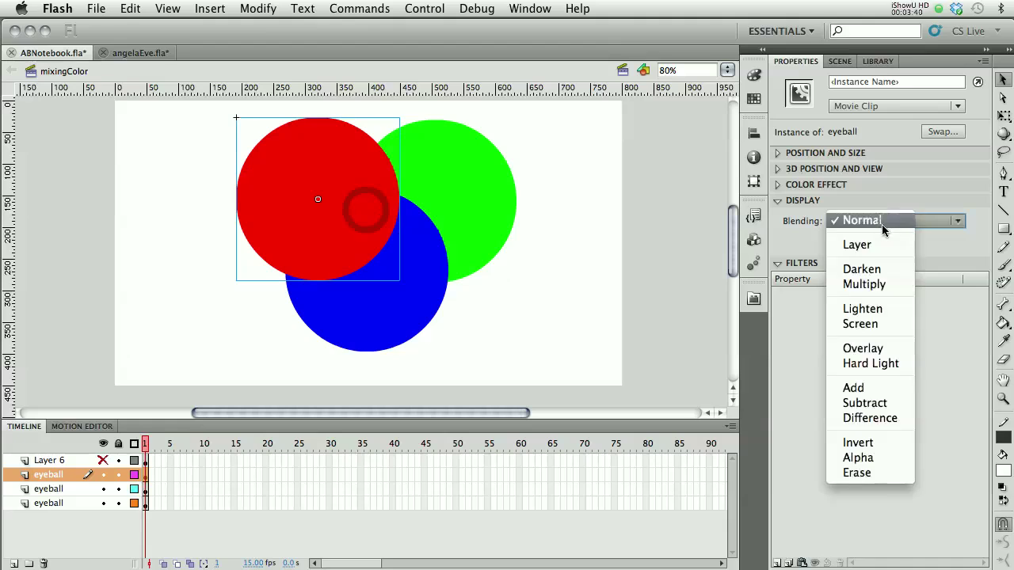
click(864, 403)
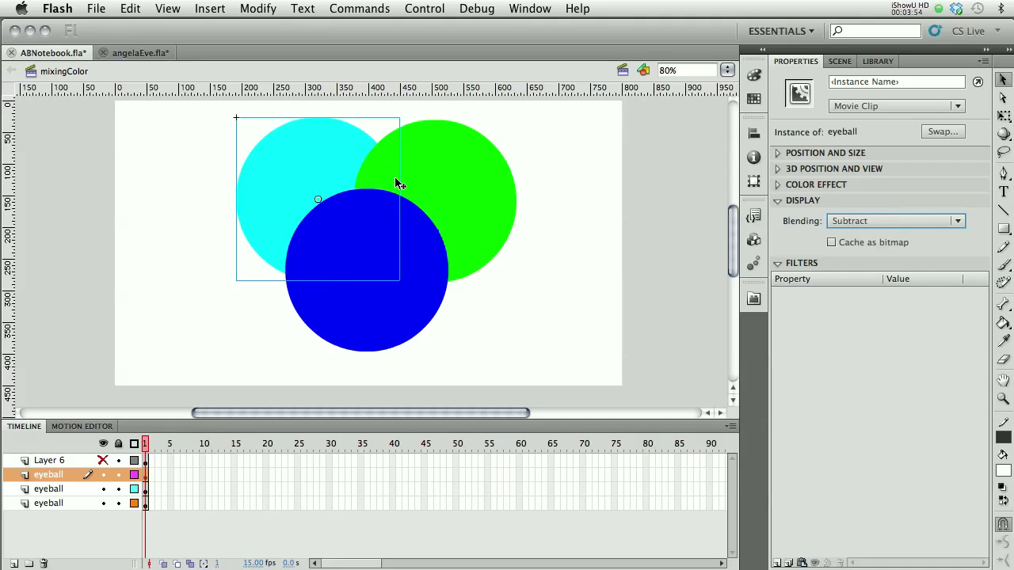
Set the green circle's Blending to Add, then change it to Subtract
click(440, 186)
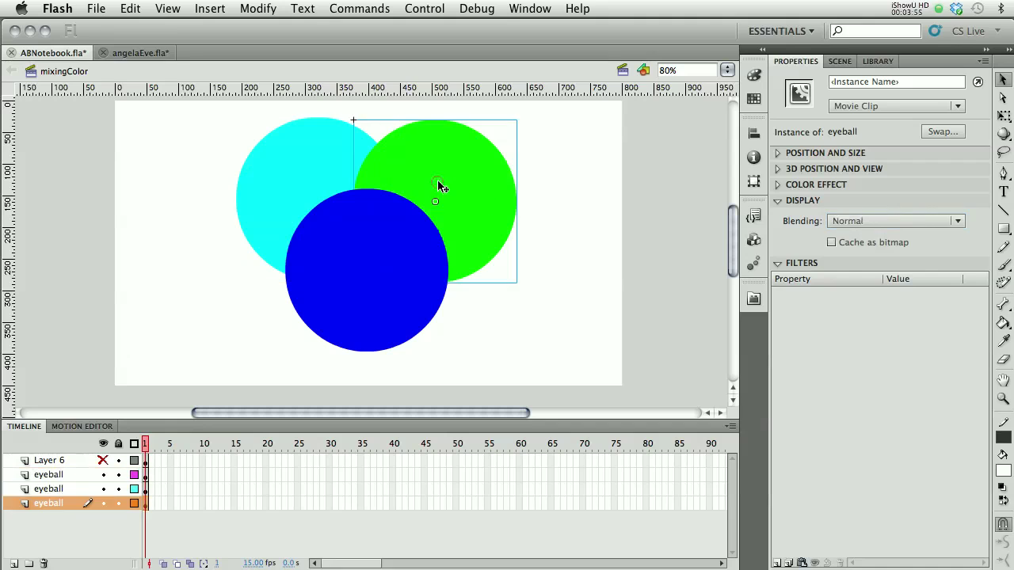
click(862, 221)
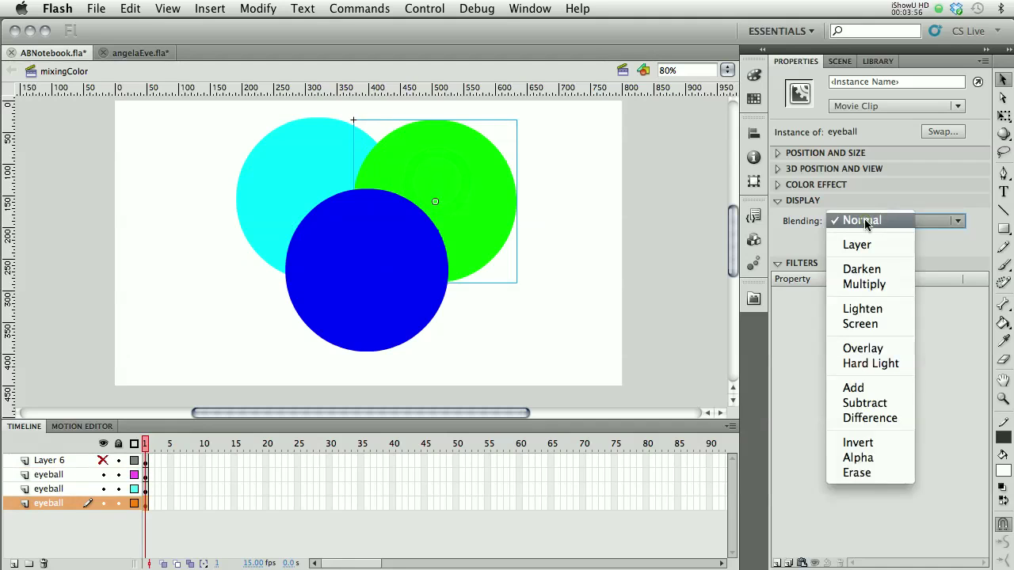
click(865, 389)
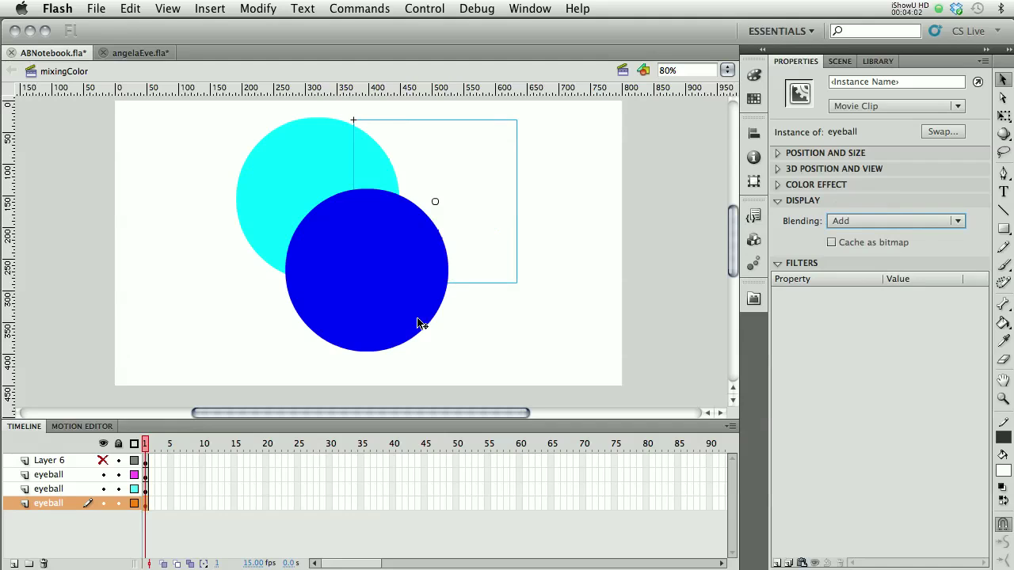
click(863, 222)
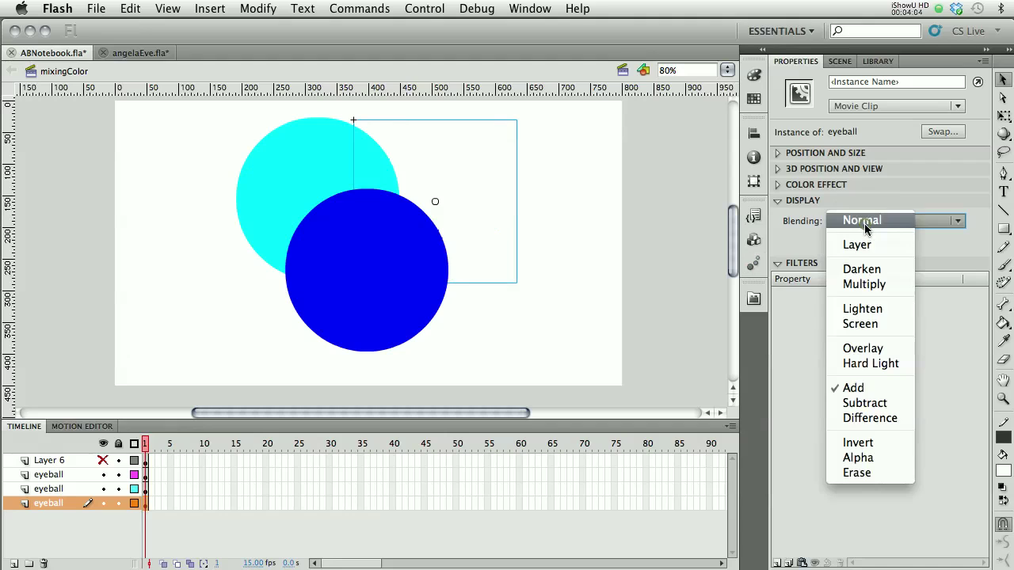
click(862, 403)
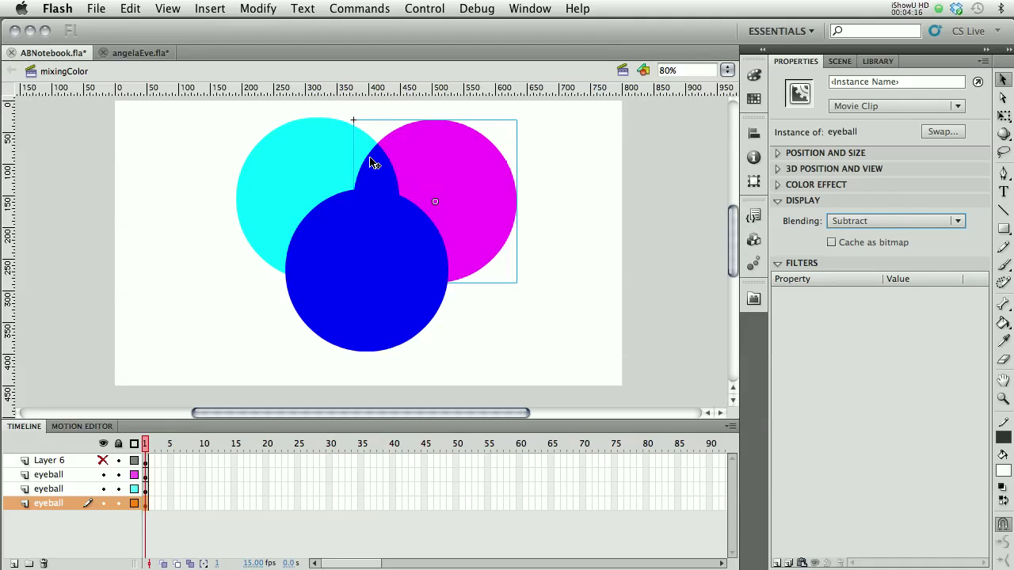
Set the blue circle's Blending to Subtract, giving it a yellow look
click(386, 302)
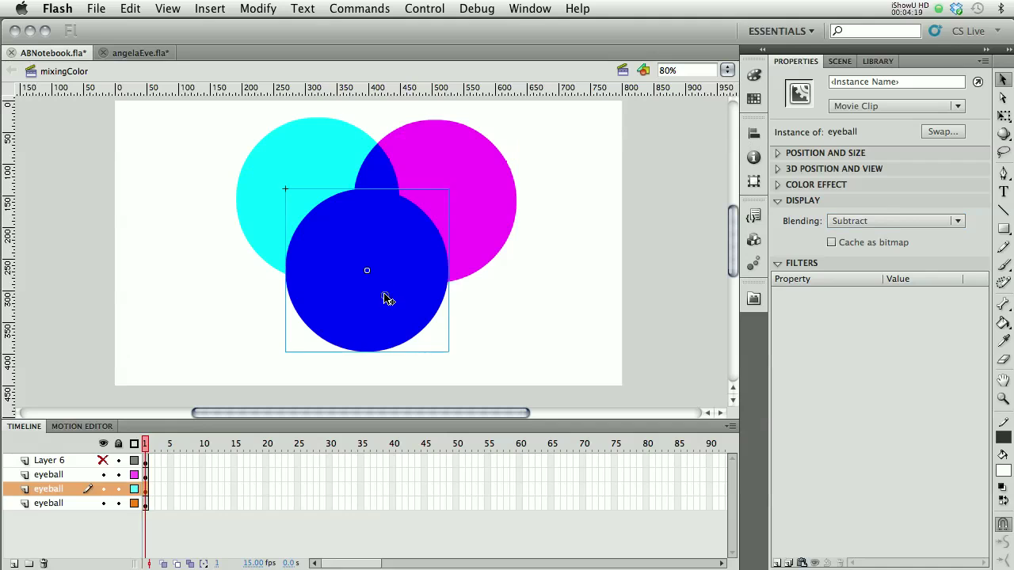
click(858, 222)
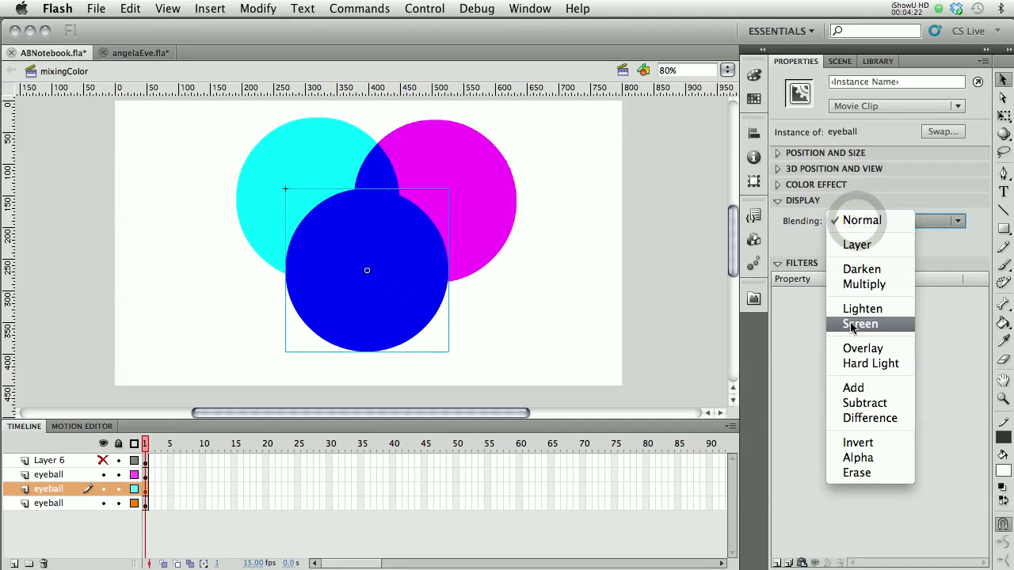
click(864, 404)
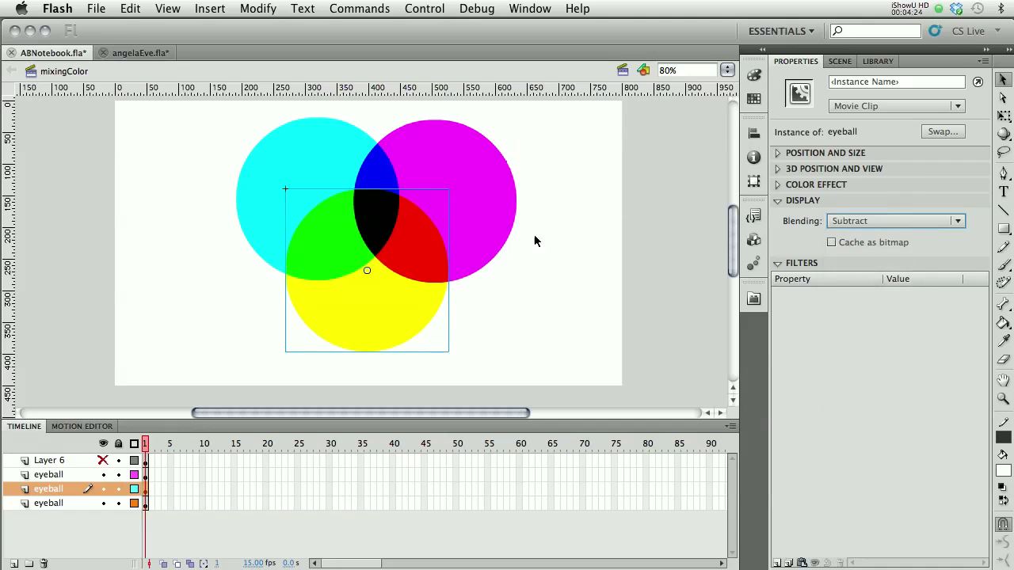